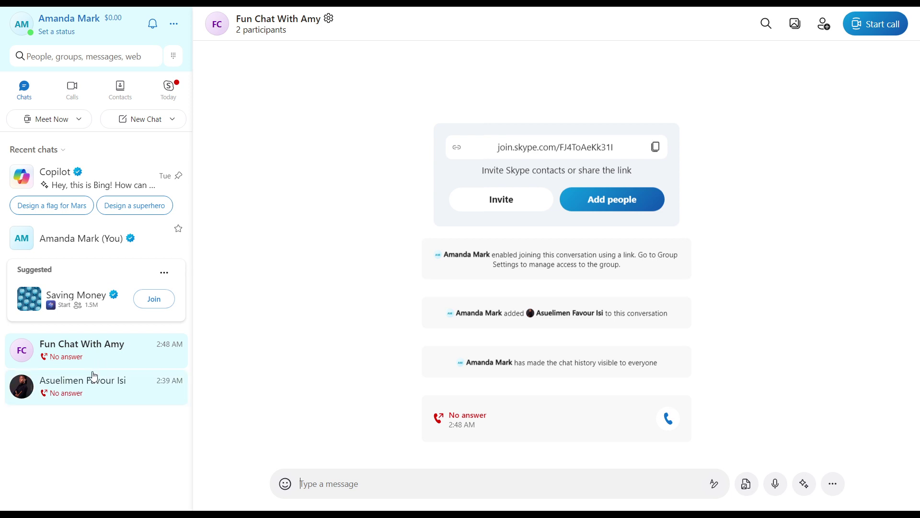
- Look through the contact's chat and the Contacts and Chats lists, ending on the Fun Chat With Amy group chat
left_click(87, 385)
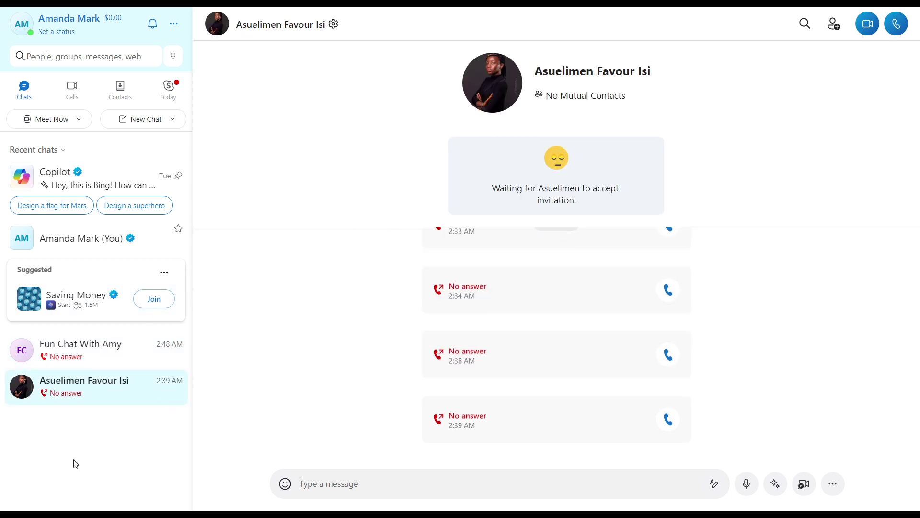
left_click(120, 89)
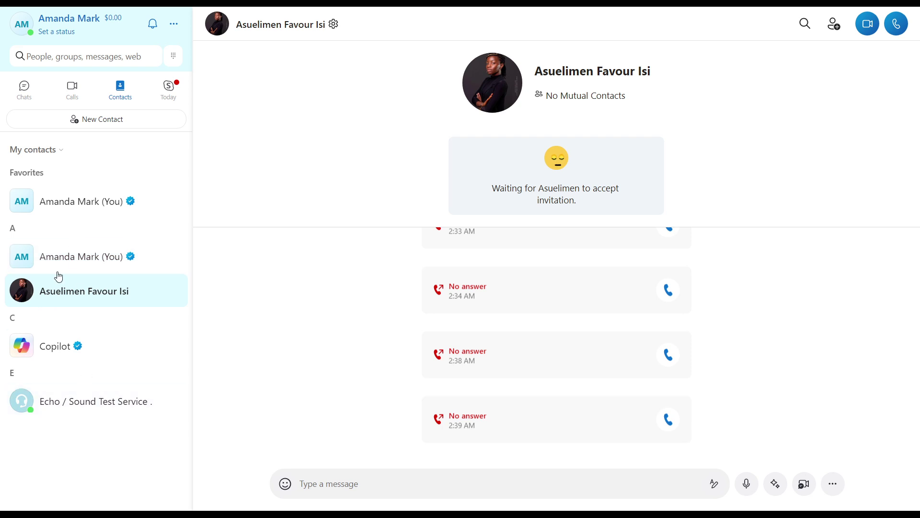
left_click(23, 89)
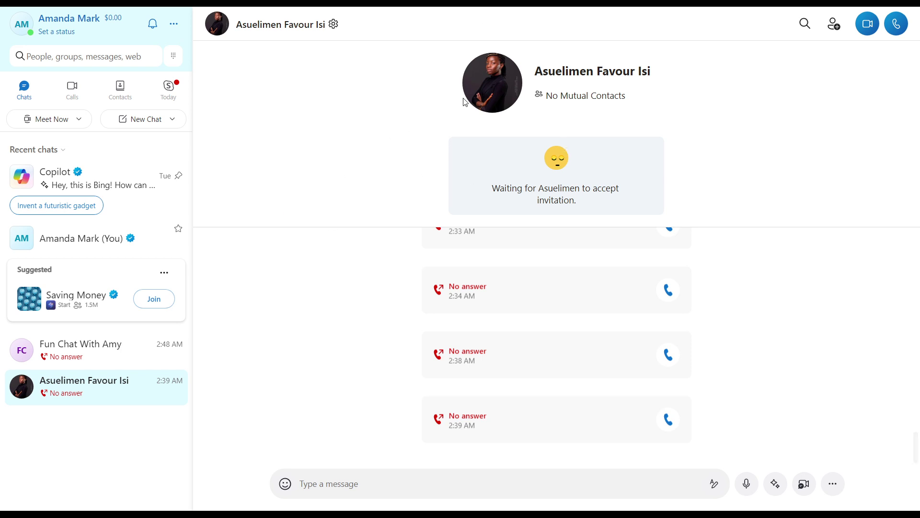
left_click(82, 360)
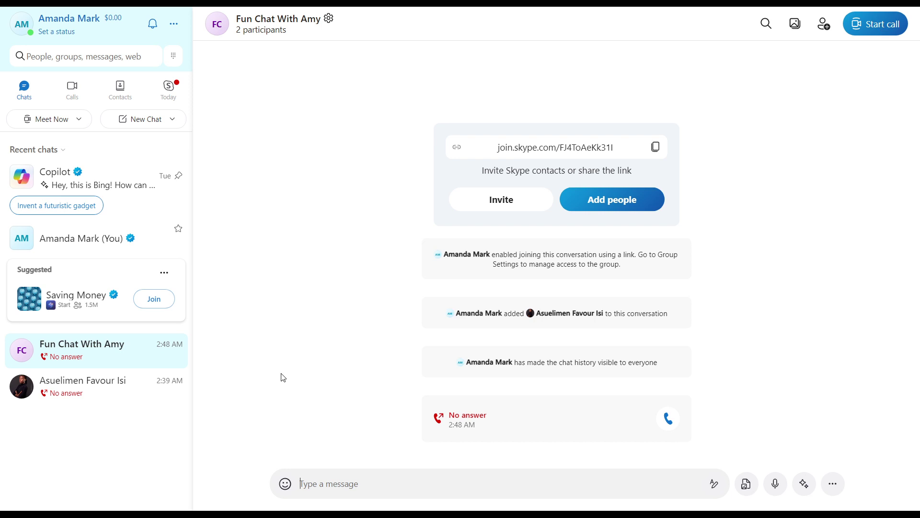
left_click(121, 384)
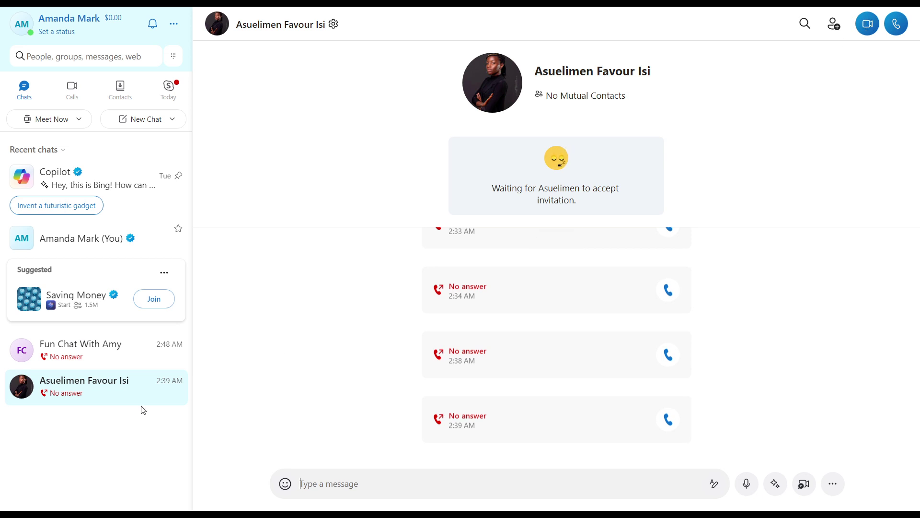
left_click(136, 360)
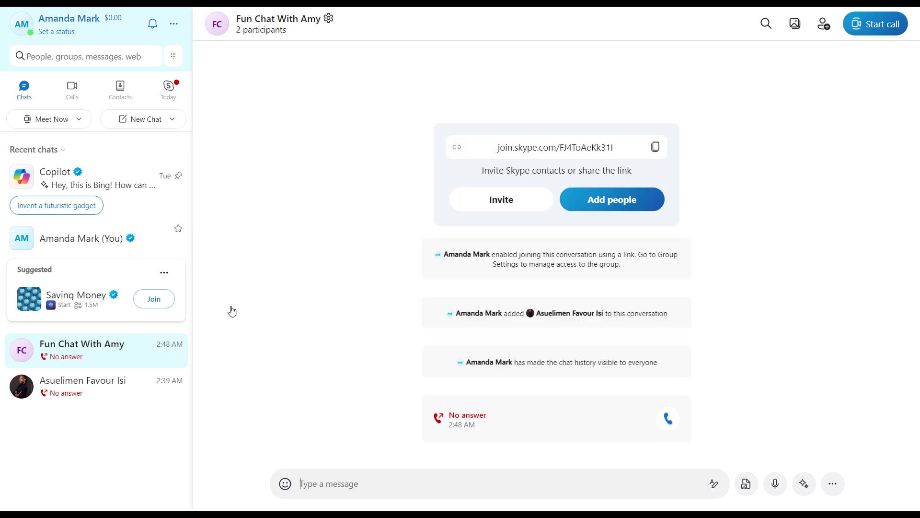
- Start a call in Fun Chat With Amy with the camera switched off
left_click(876, 24)
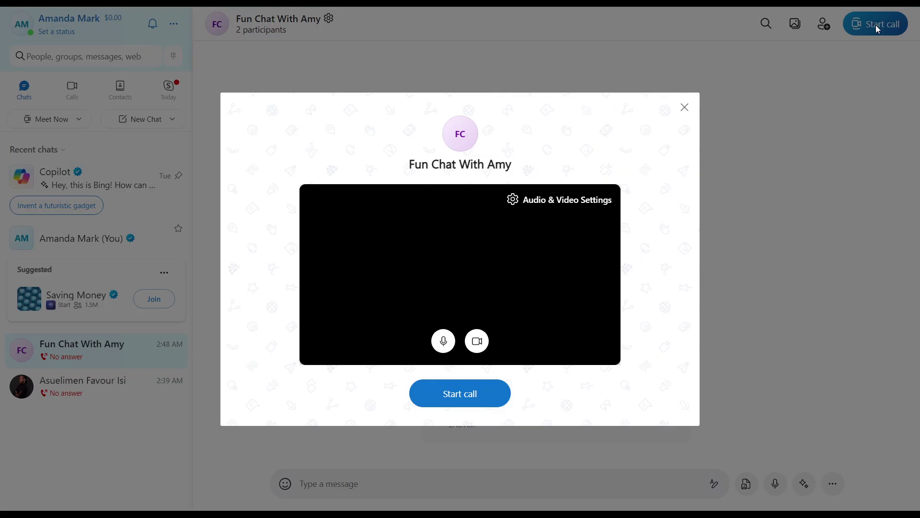
left_click(477, 341)
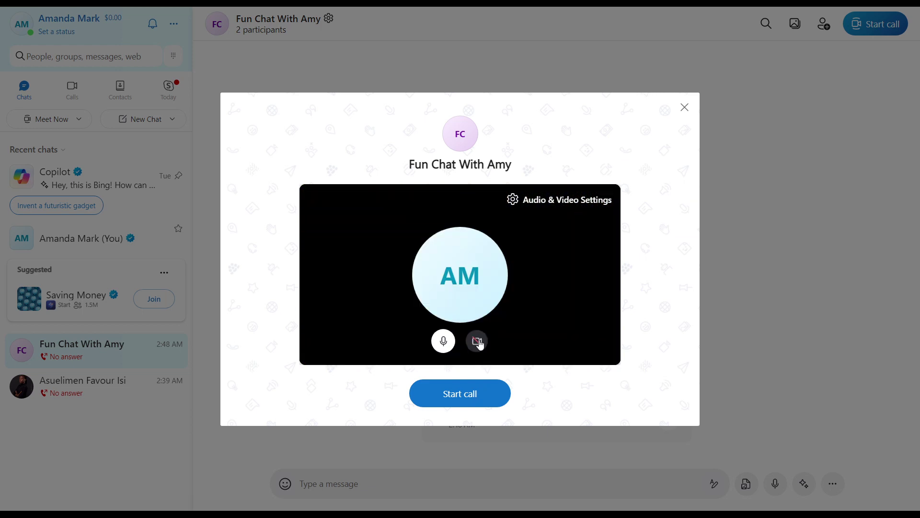
left_click(464, 395)
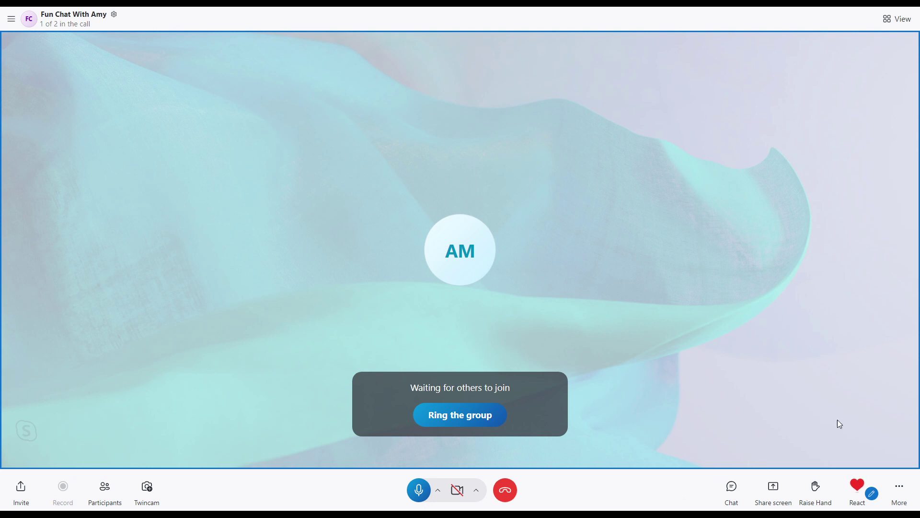
- Open the Choose screen to share dialog from the Fun Chat With Amy call toolbar
left_click(815, 487)
left_click(815, 487)
left_click(772, 491)
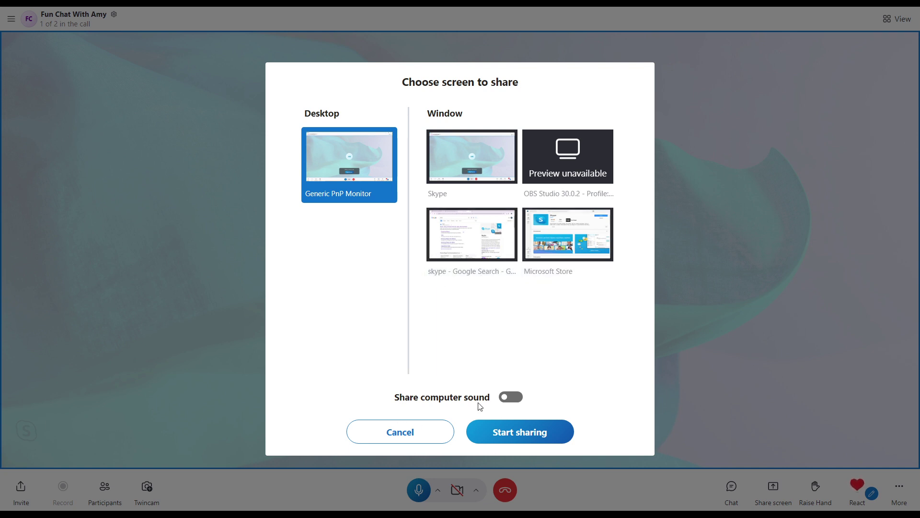
- Choose the Skype window as the share source, leaving computer sound sharing off
left_click(512, 398)
left_click(512, 399)
left_click(483, 147)
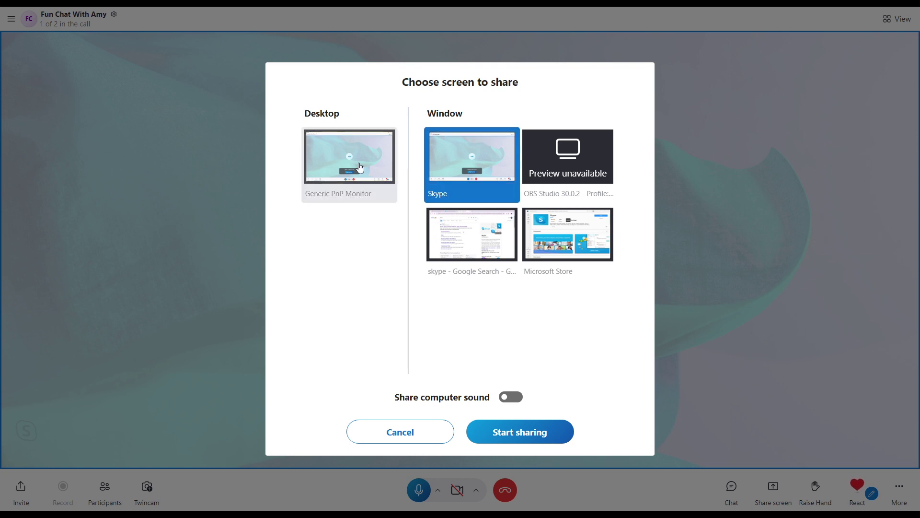
left_click(359, 167)
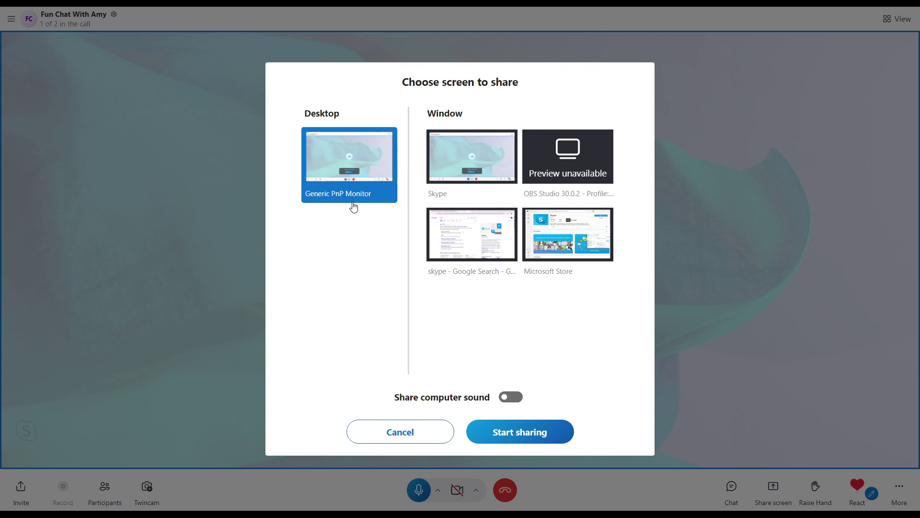
left_click(487, 151)
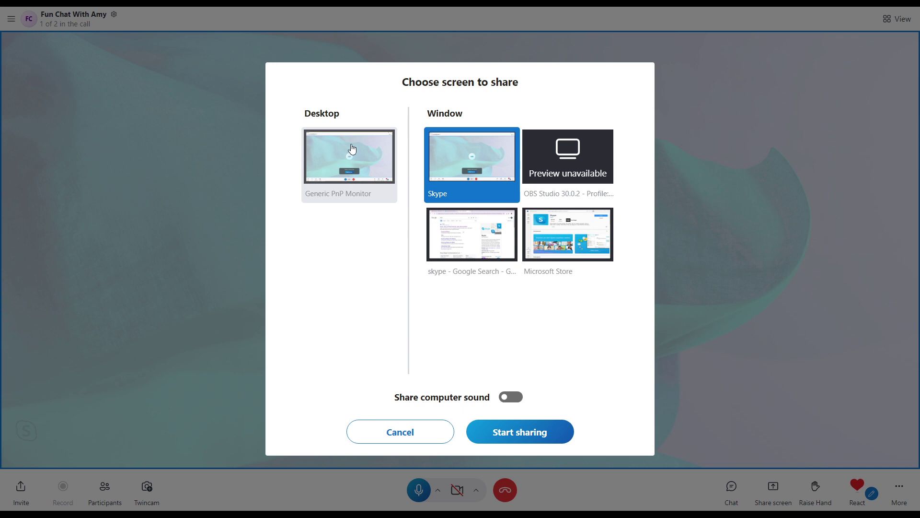
- Start sharing the selected Skype window with the call
left_click(506, 433)
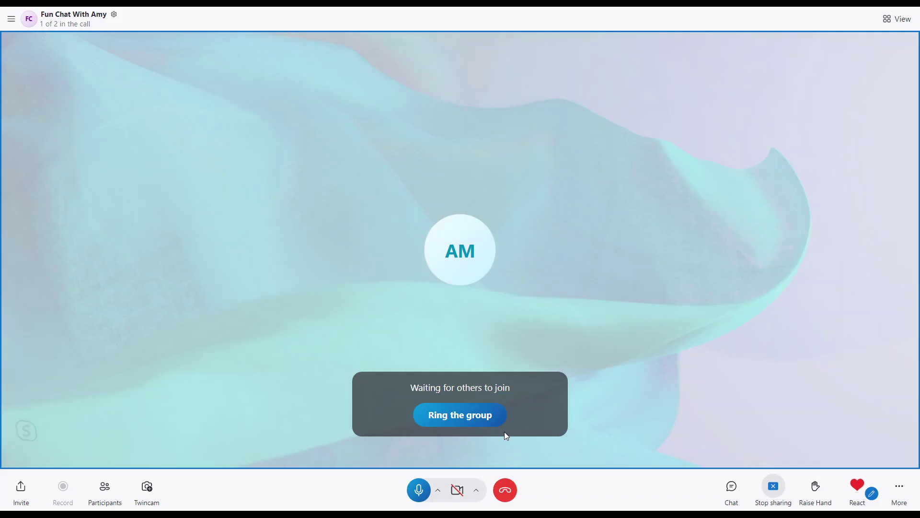